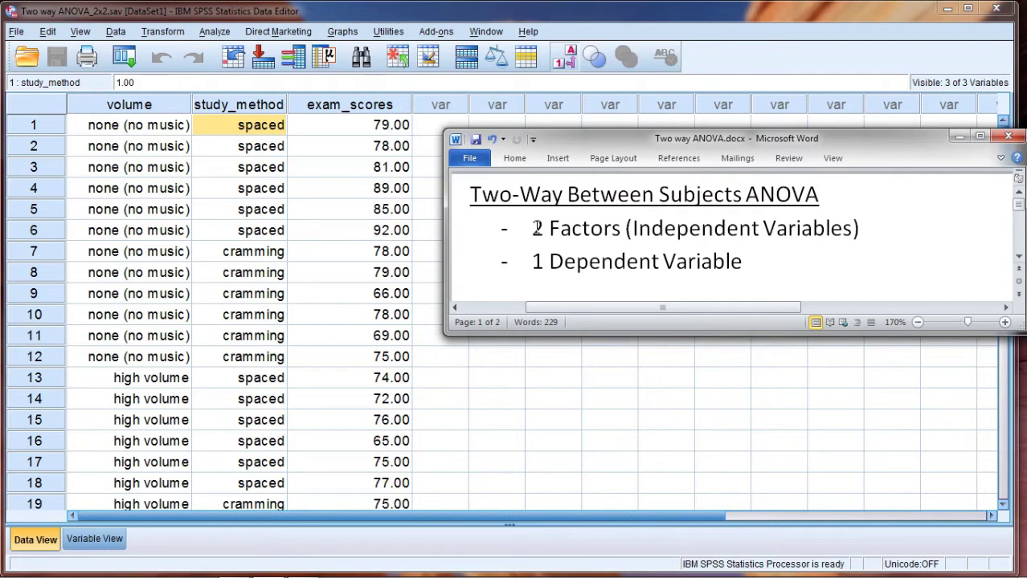
Step: Highlight '2 Factors', '1 Dependent Variable' and 'Two-Way' in the Word ANOVA notes
drag(532, 229, 804, 232)
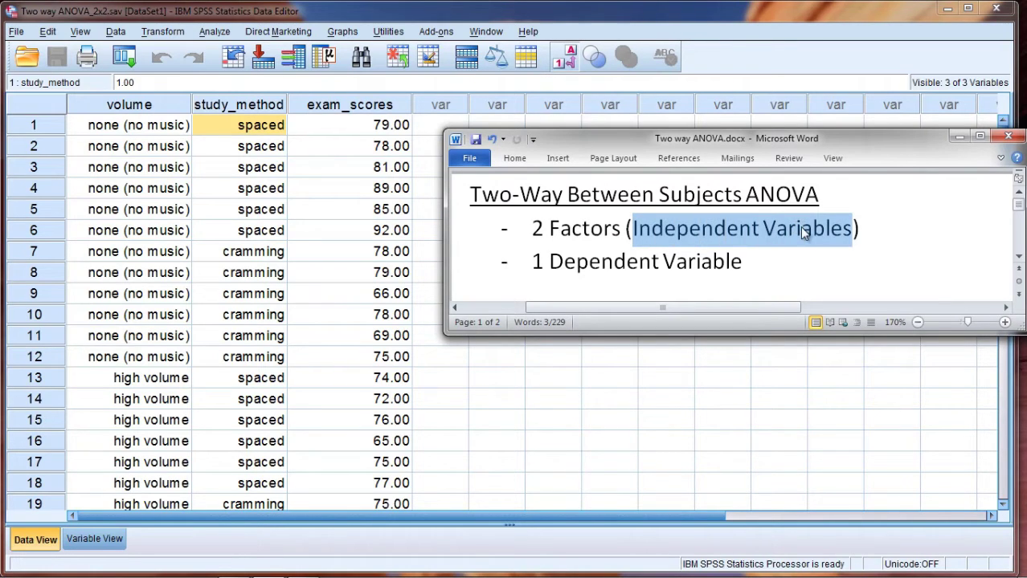
drag(532, 261, 701, 270)
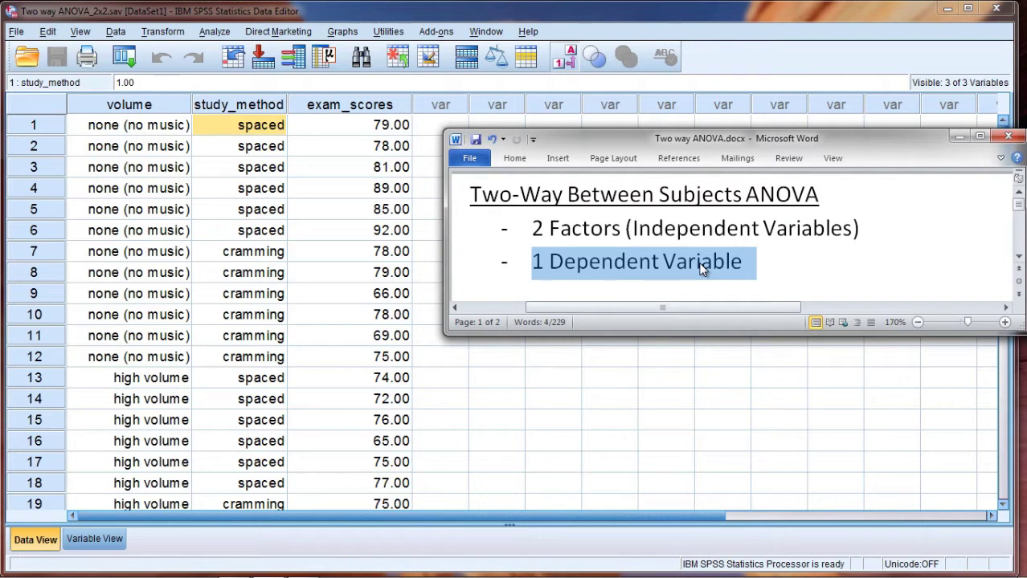
click(481, 195)
drag(482, 195, 541, 201)
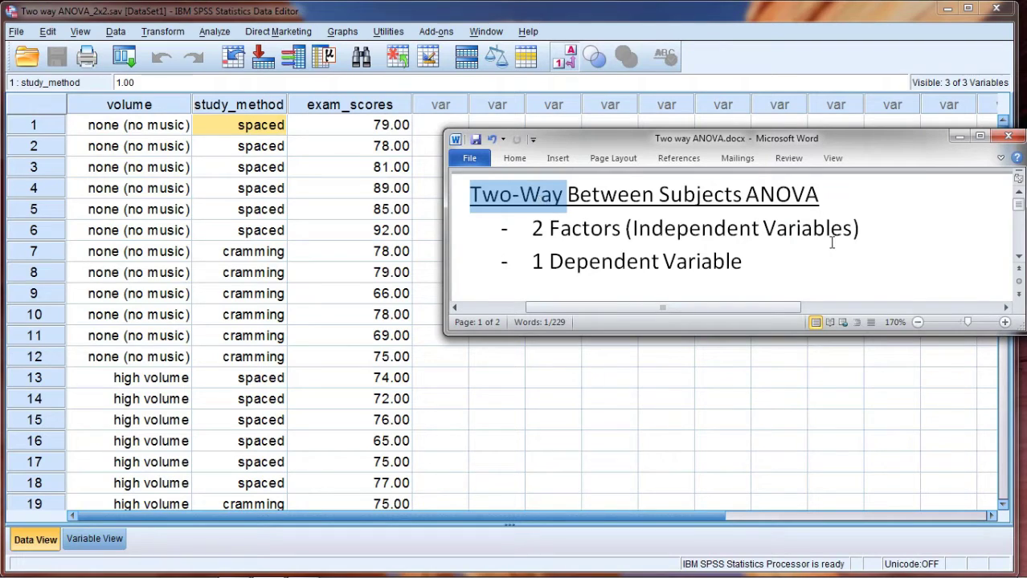
click(891, 229)
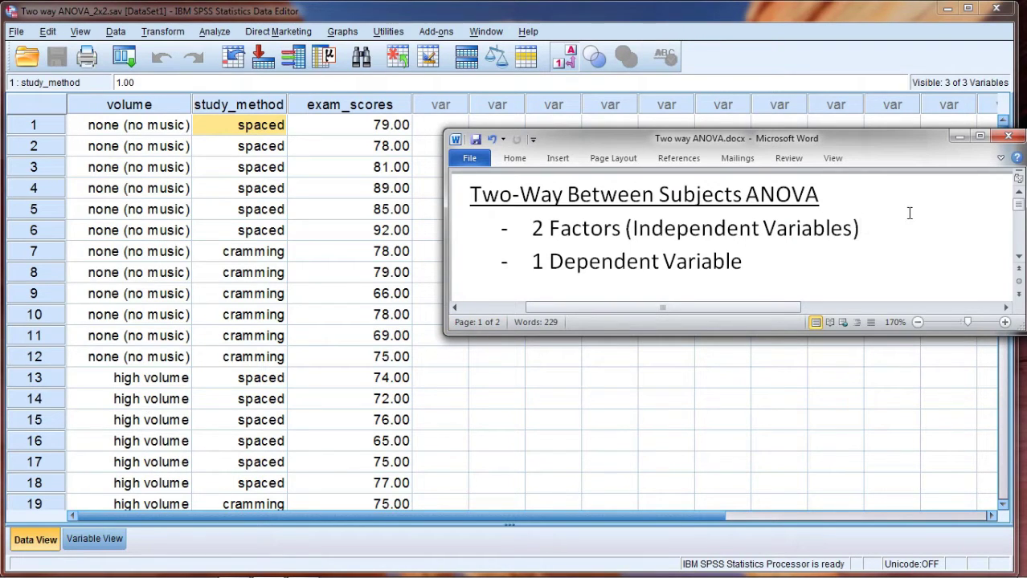
click(1018, 256)
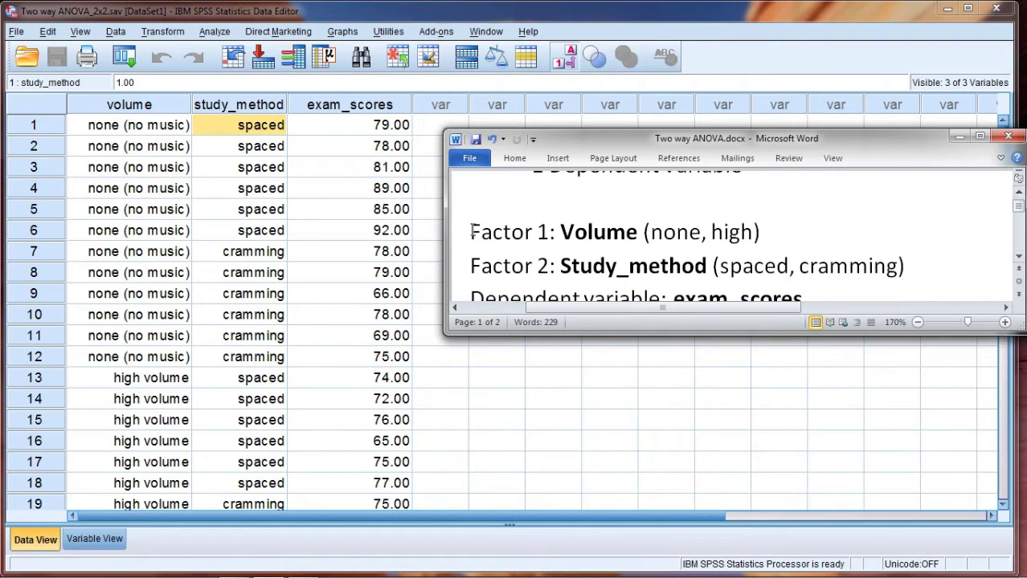
drag(470, 232, 752, 231)
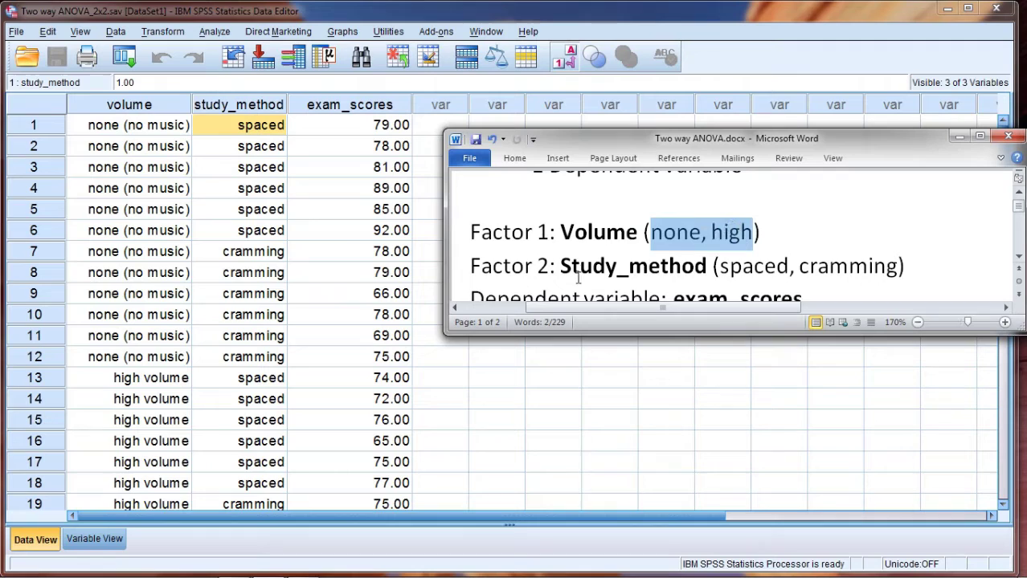
drag(472, 266, 663, 268)
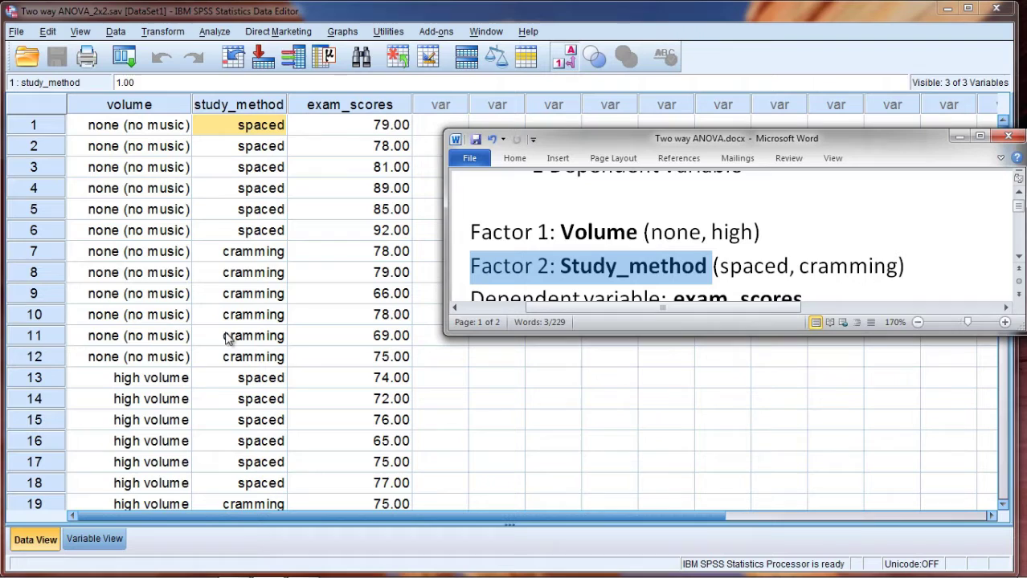
Step: Point out the first cramming case and the row 2 spaced case in study_method
click(253, 252)
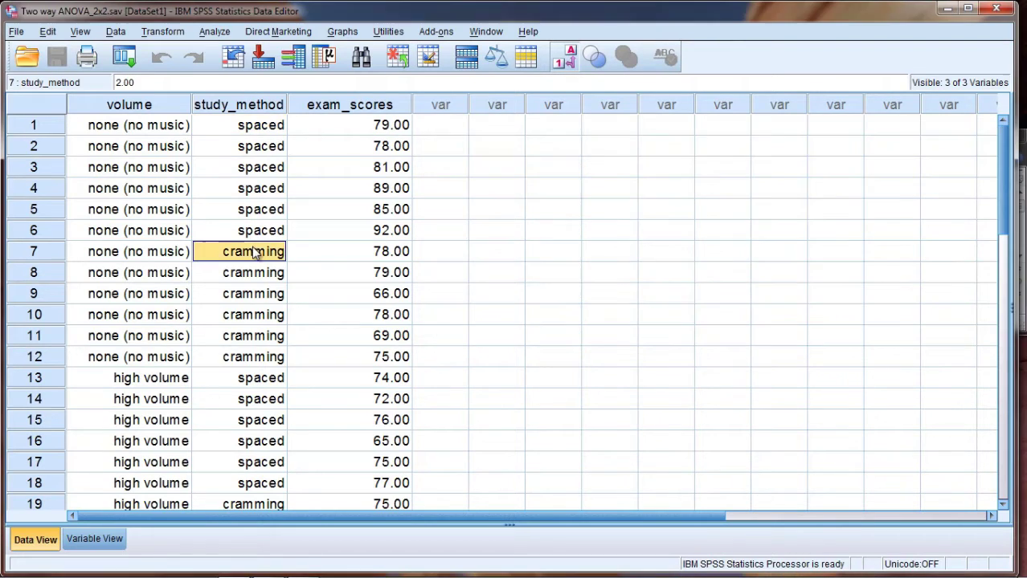
click(254, 153)
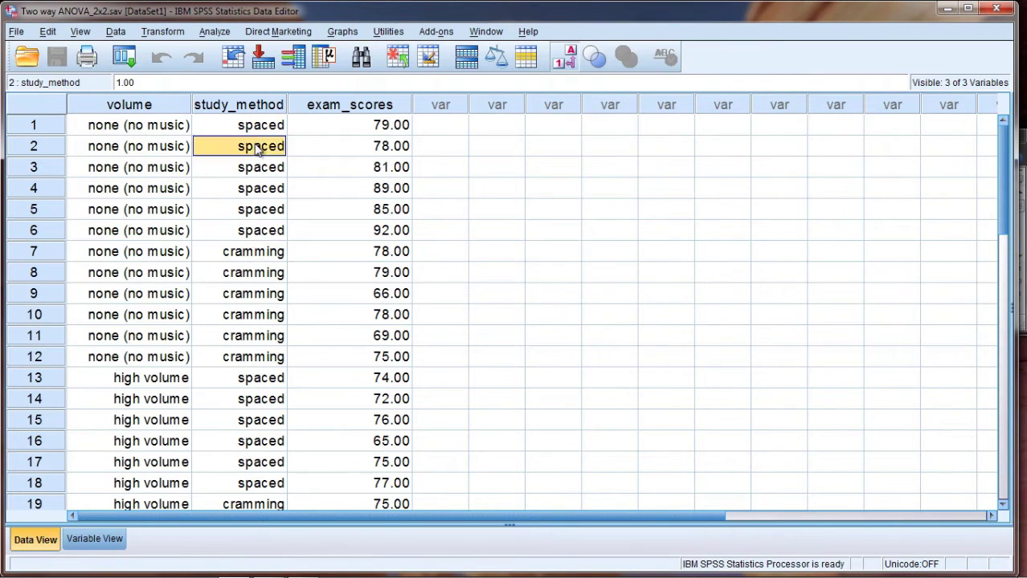
click(1020, 227)
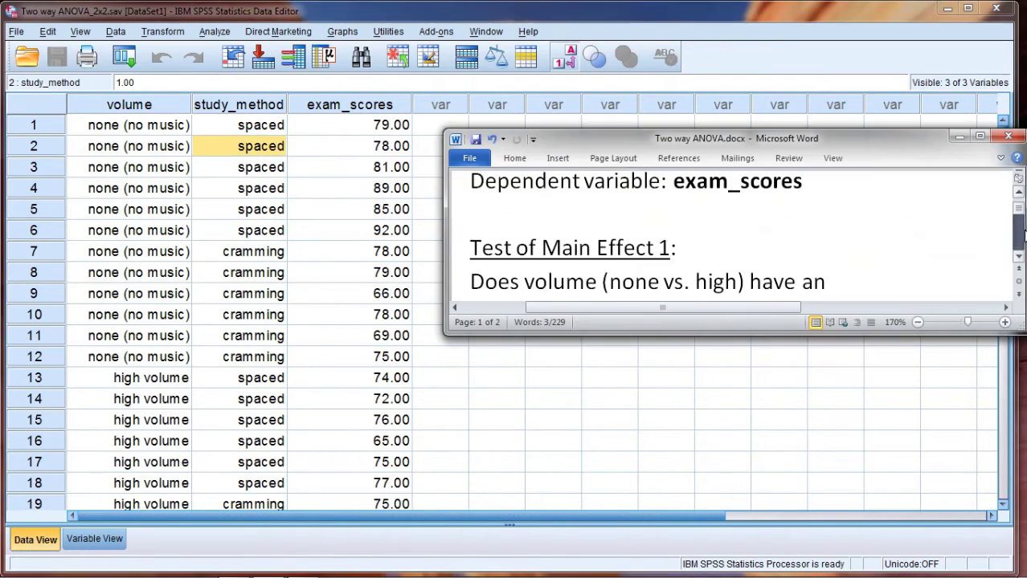
Step: Scroll the Word notes back to the factor lines, clear the Factor 2 highlight, then show SPSS
click(1019, 195)
click(1019, 195)
click(1019, 196)
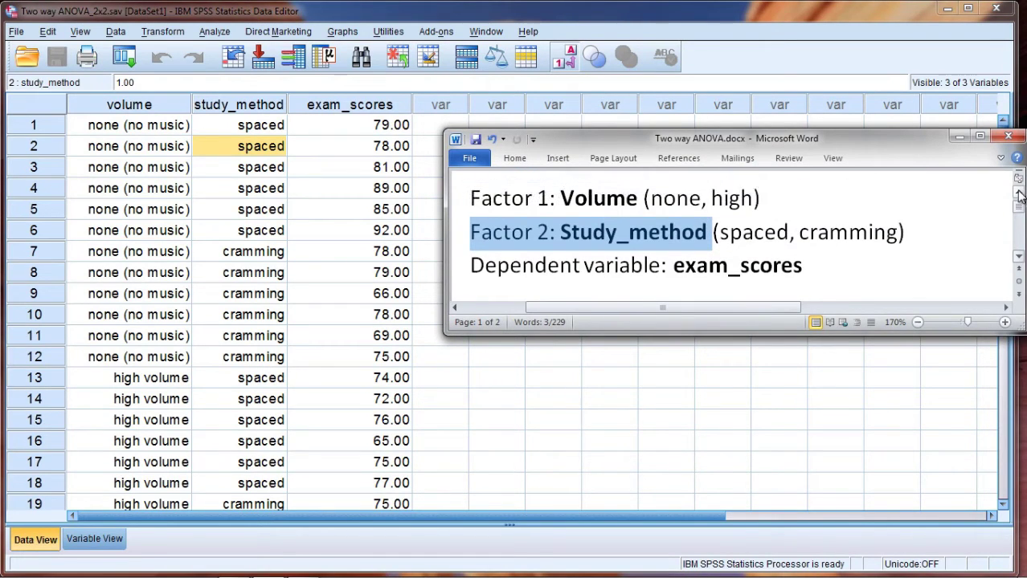
click(713, 232)
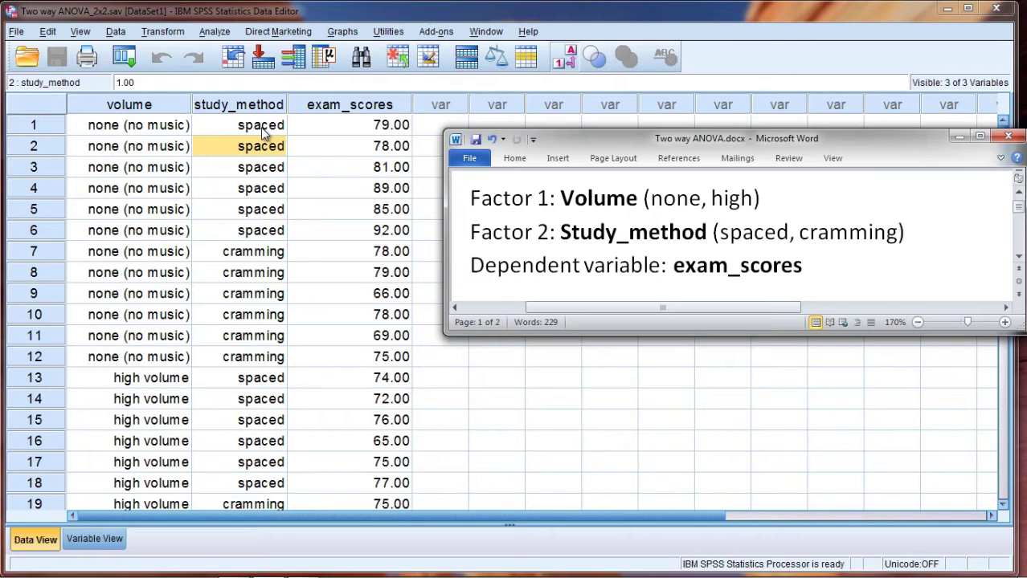
click(265, 131)
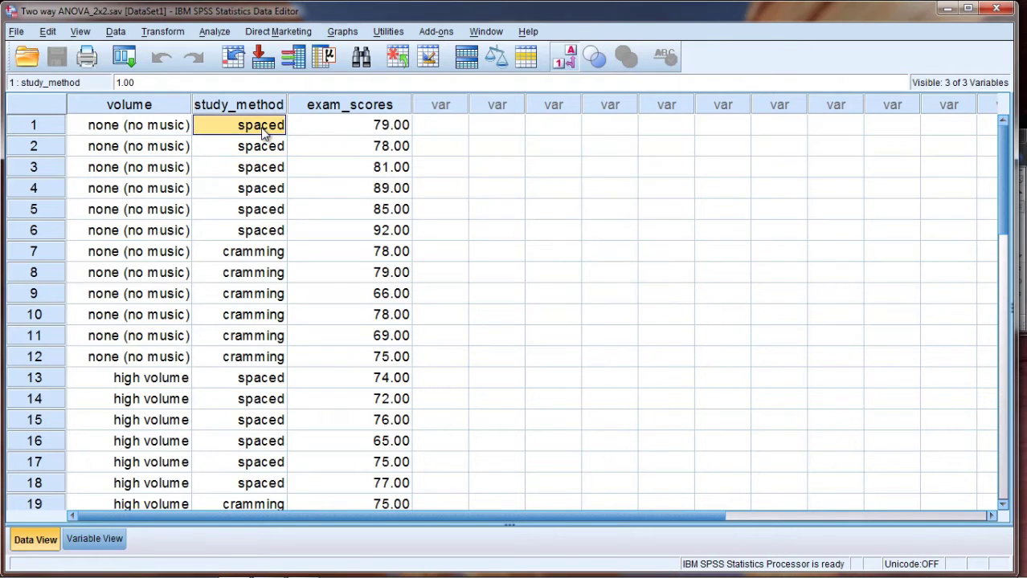
Step: Point out study_method rows 7 and 1, then highlight exam_scores in the Word notes
click(249, 253)
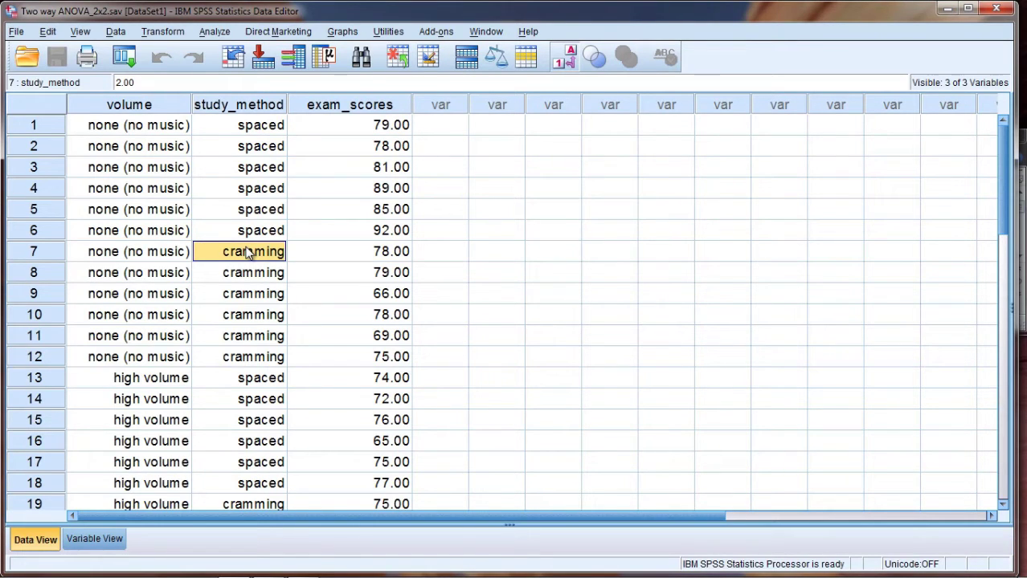
click(233, 134)
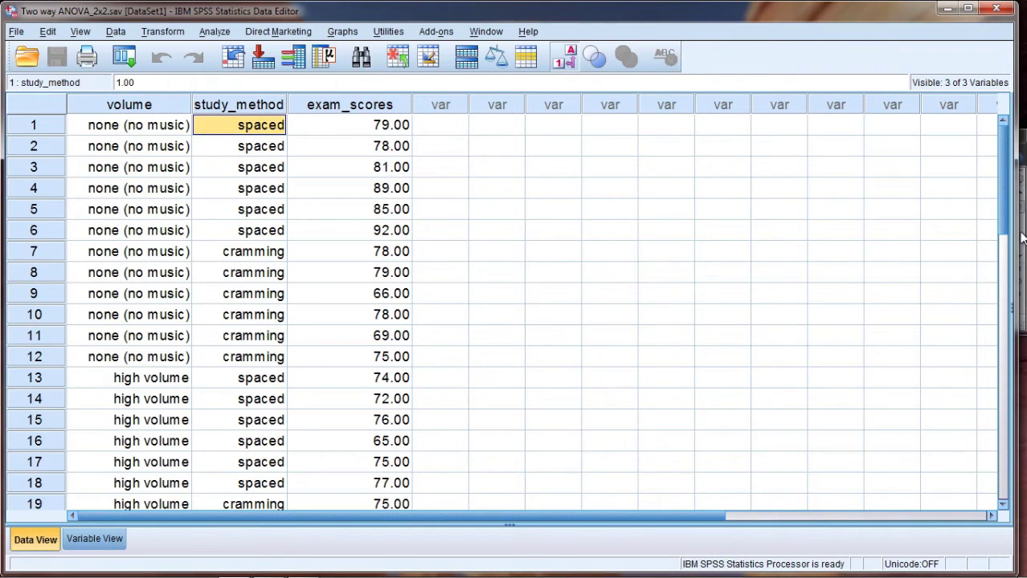
key(alt+Tab)
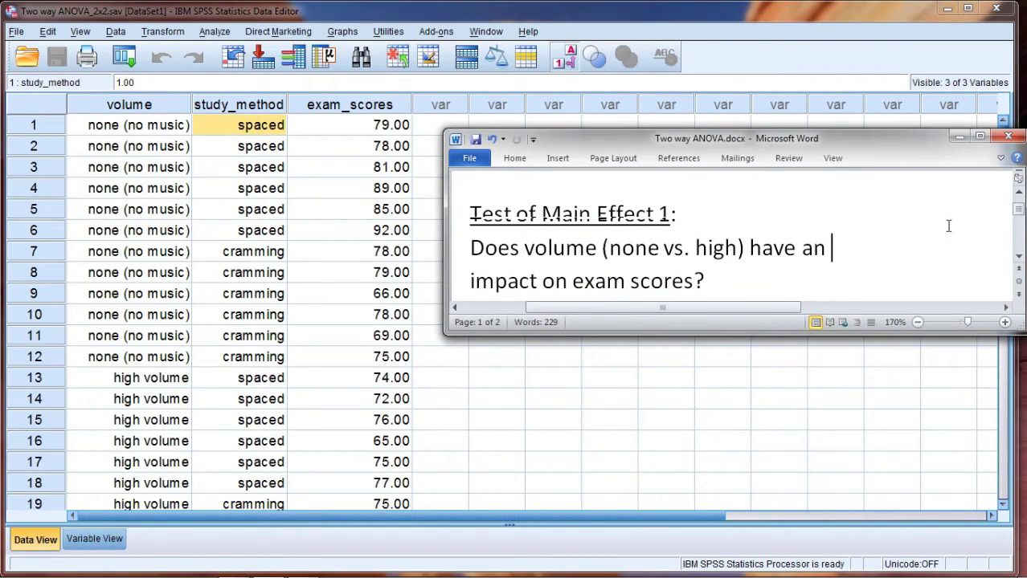
drag(1020, 211, 1020, 204)
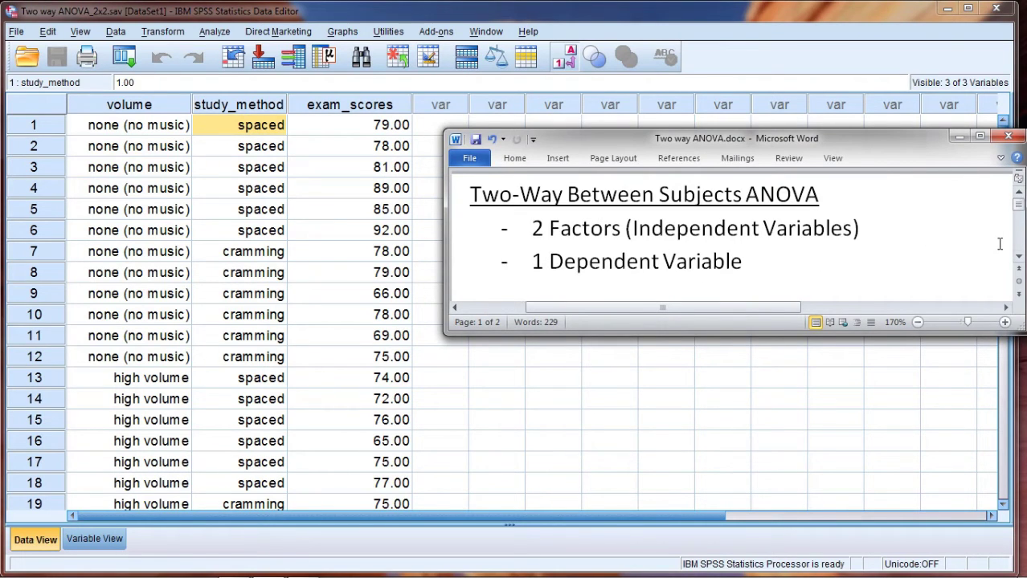
scroll(1020, 257, down, 1)
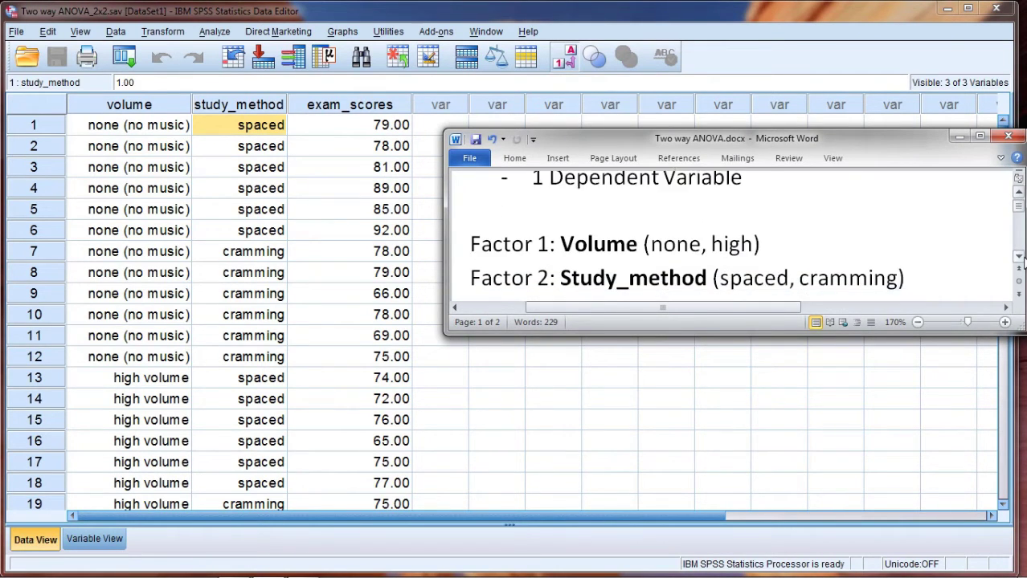
click(1019, 256)
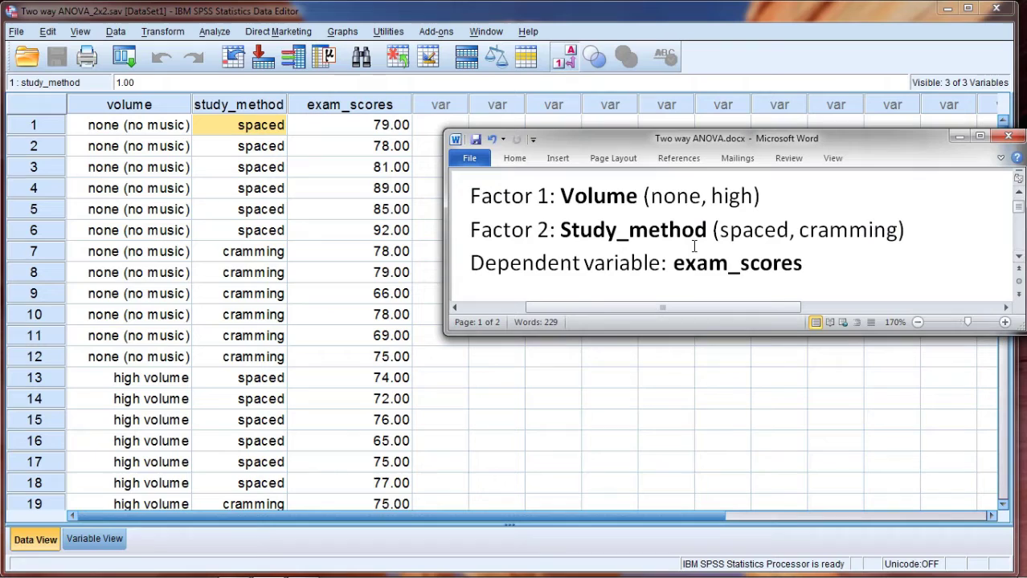
drag(675, 263, 802, 265)
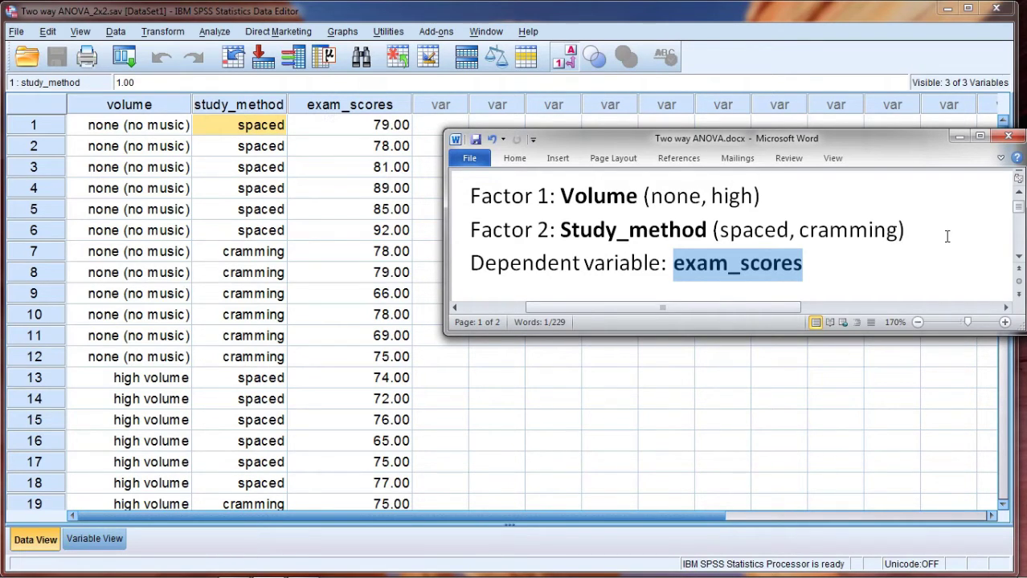
Step: Highlight 'Main', the volume levels and 'impact on exam scores' in Main Effect 1
scroll(947, 233, down, 3)
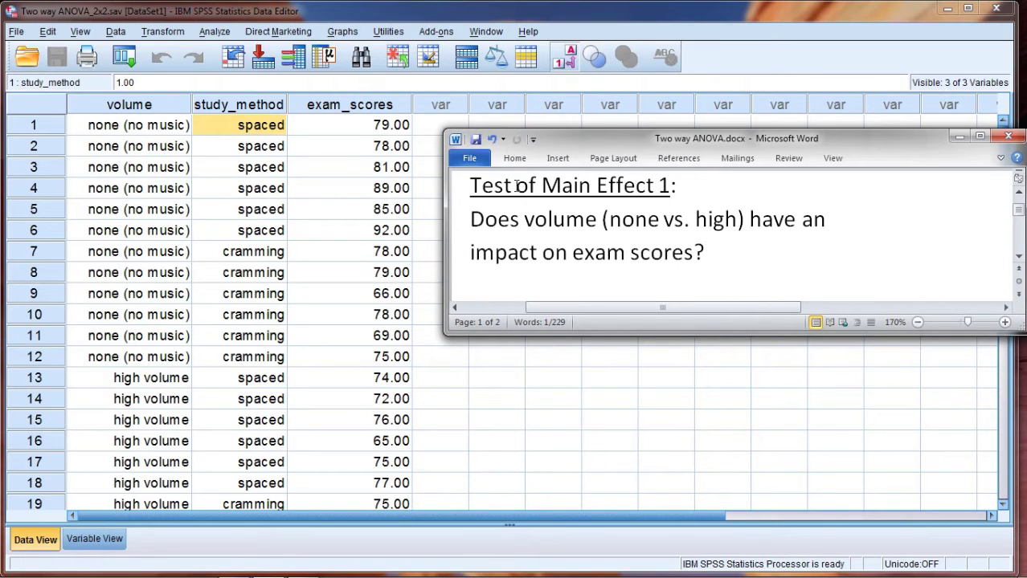
drag(541, 187, 625, 186)
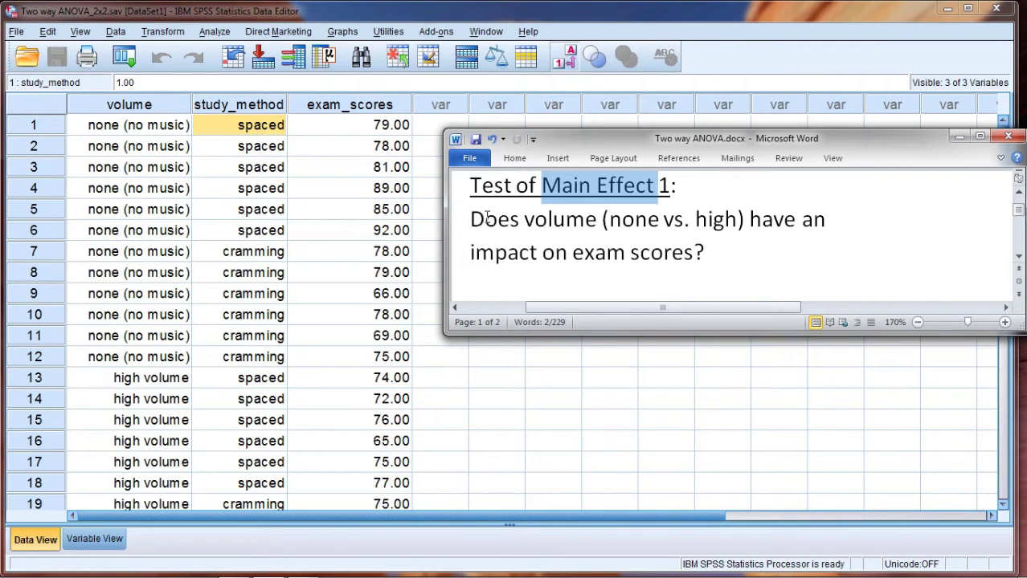
drag(471, 219, 719, 211)
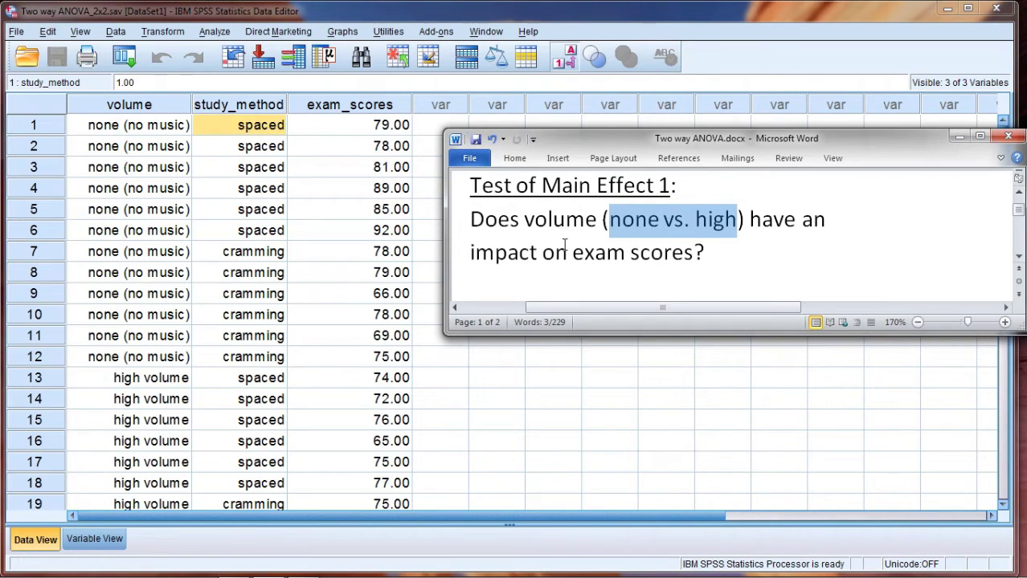
drag(495, 248, 649, 248)
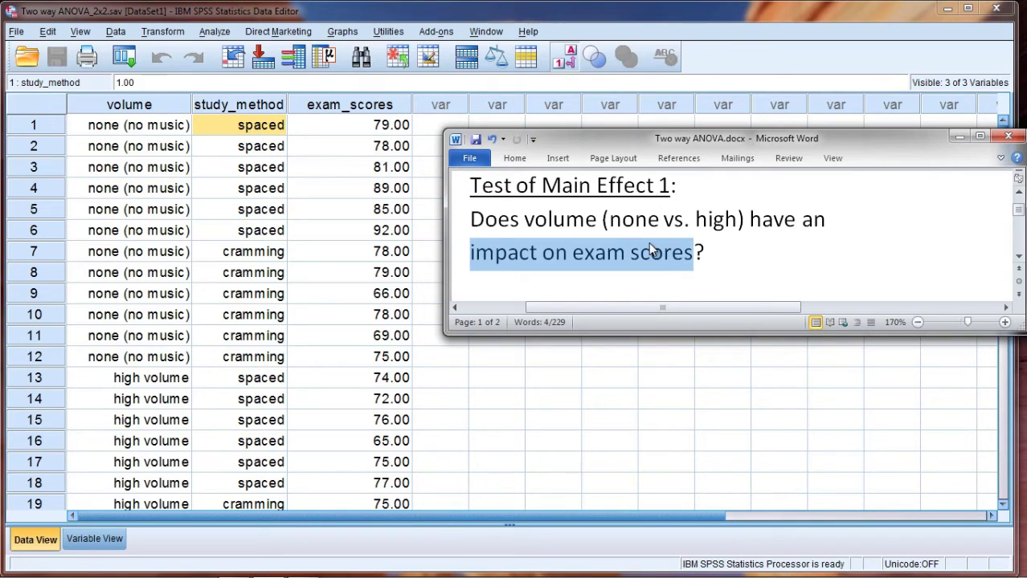
Step: Inspect the row 1 volume value and select the whole volume column in SPSS
click(99, 134)
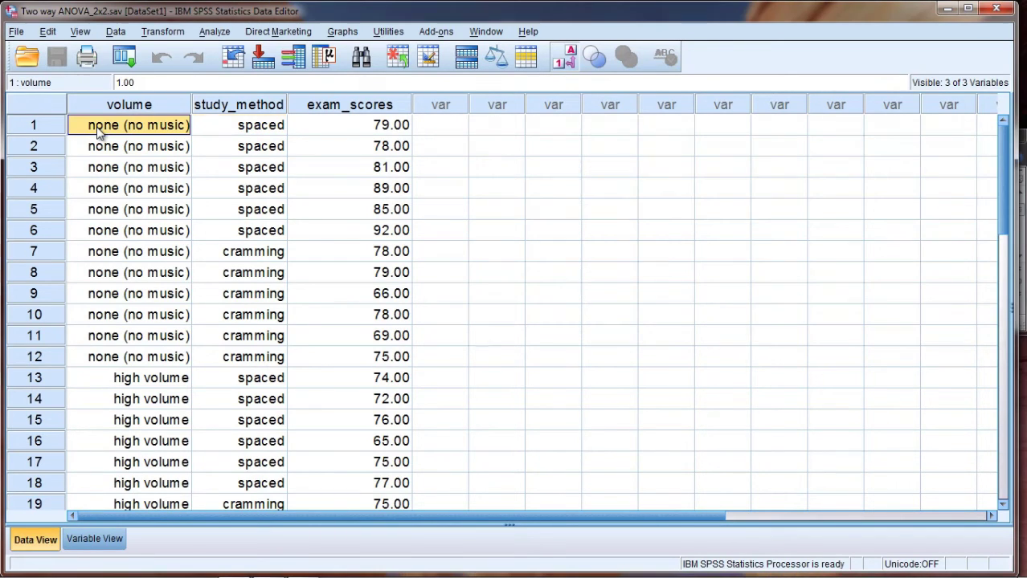
double_click(99, 134)
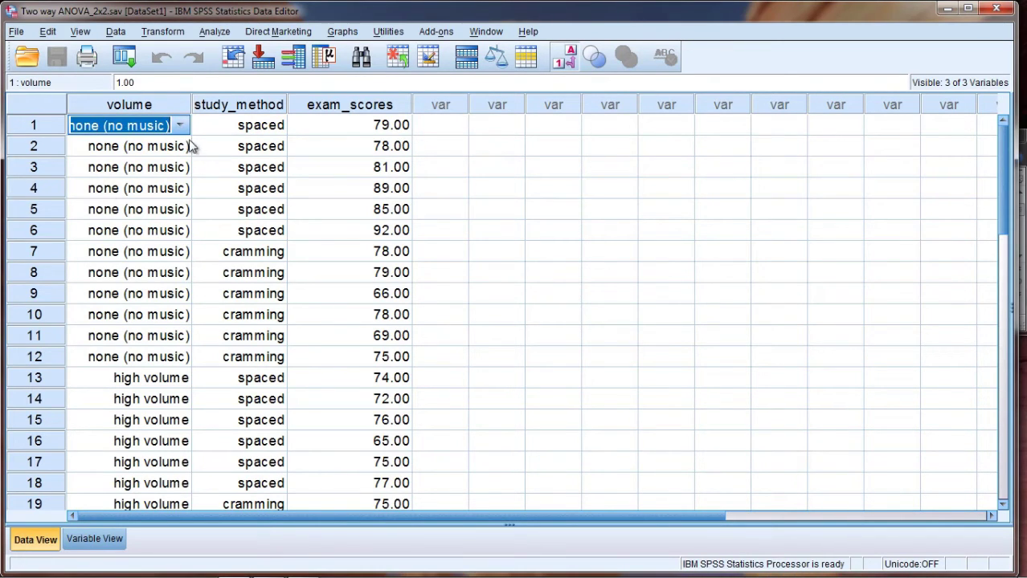
click(177, 110)
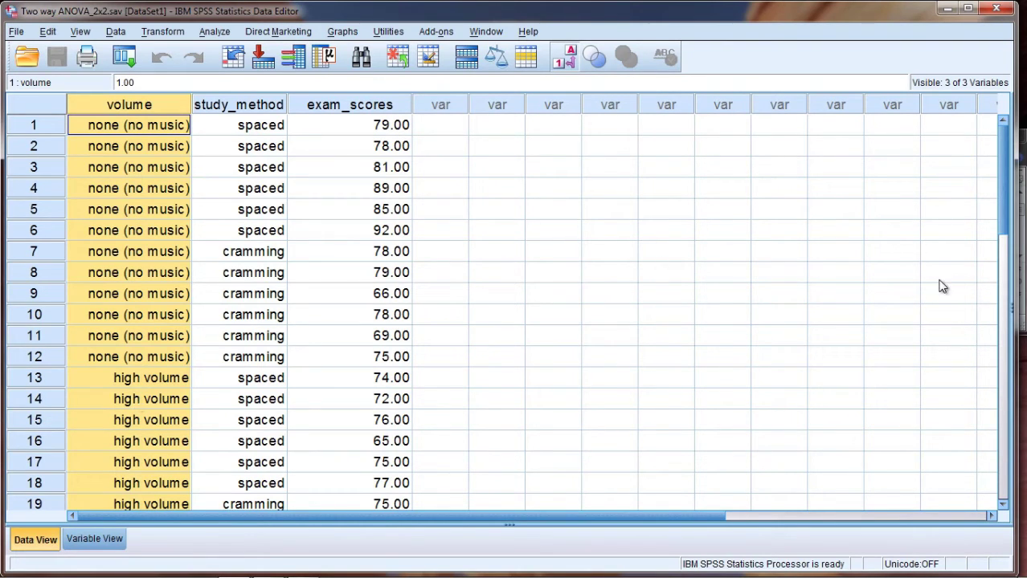
Step: Back in Word, highlight the Test of Main Effect 2 question on study method
key(alt+Tab)
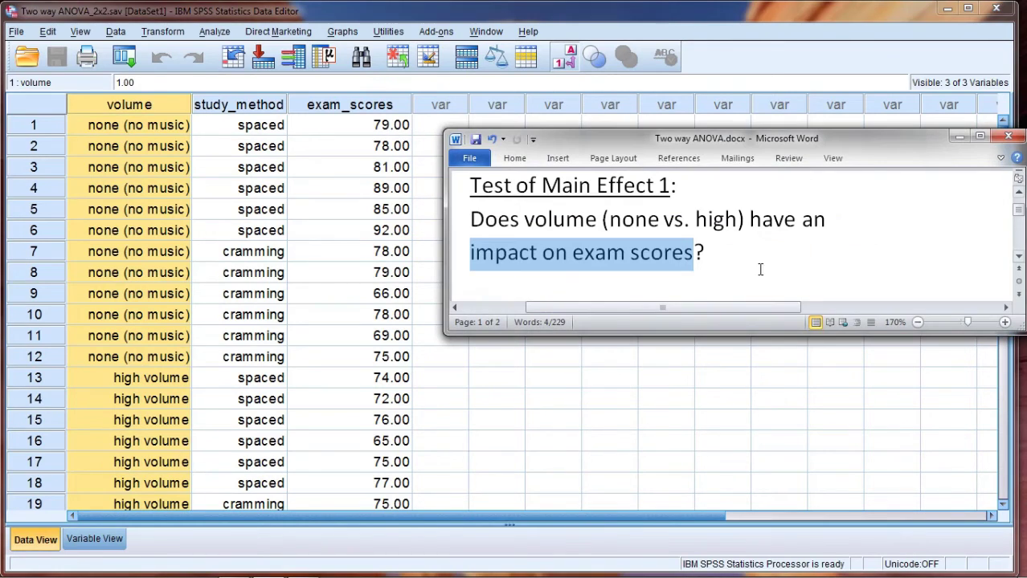
scroll(1017, 267, down, 3)
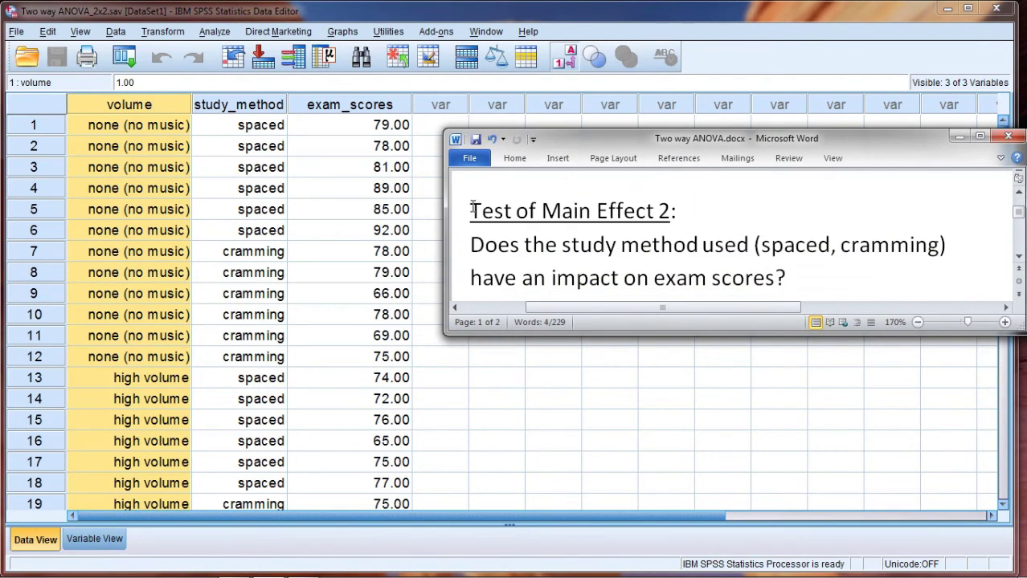
drag(470, 210, 790, 280)
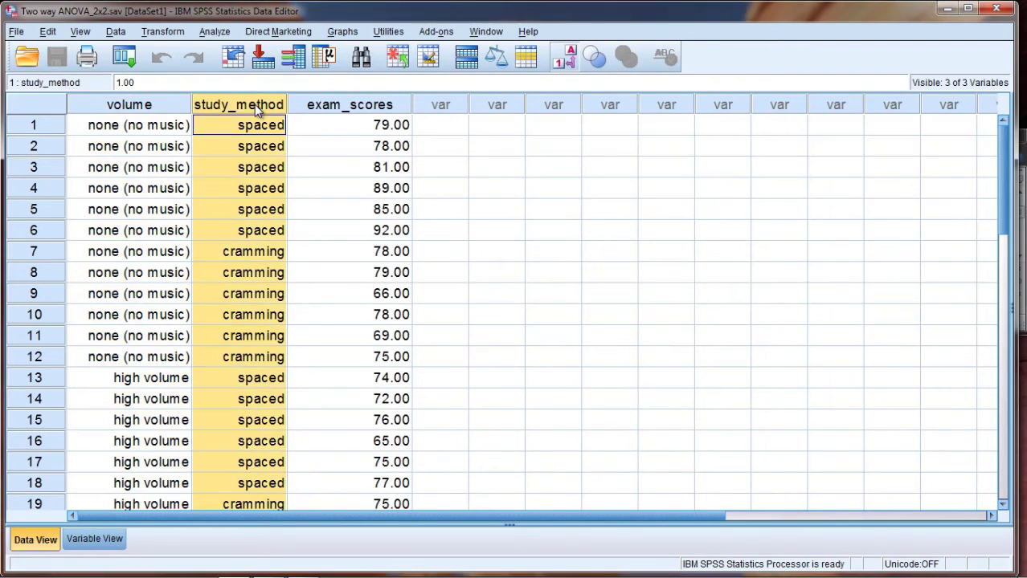
Step: Select the study_method, exam_scores, then study_method columns before returning to Word
click(247, 108)
click(372, 106)
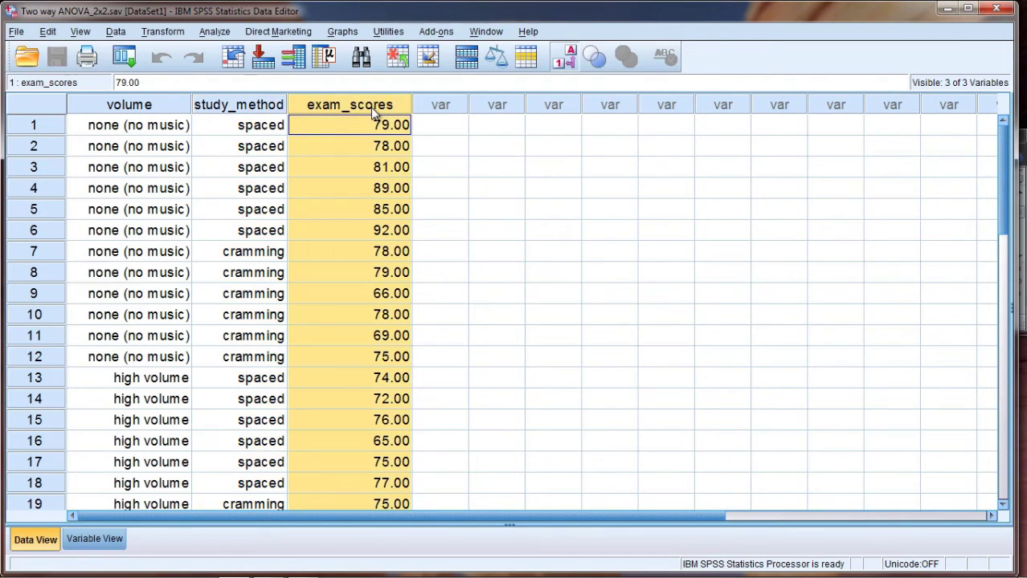
click(263, 106)
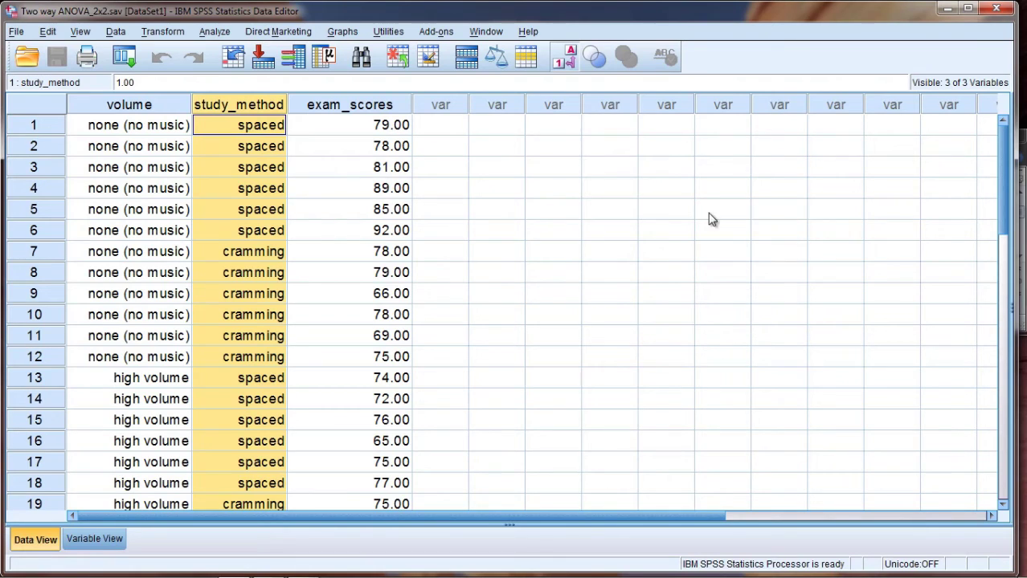
key(alt+Tab)
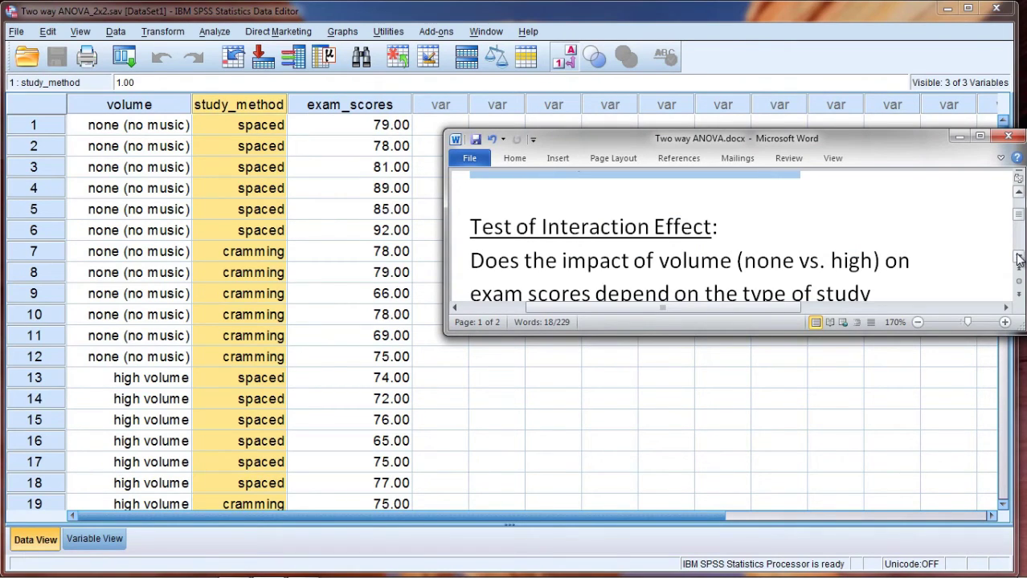
Step: Highlight the interaction heading, 'none vs. high', 'exam scores depend on the type of study' and 'spaced, cramming'
click(1018, 255)
click(1018, 255)
click(1018, 257)
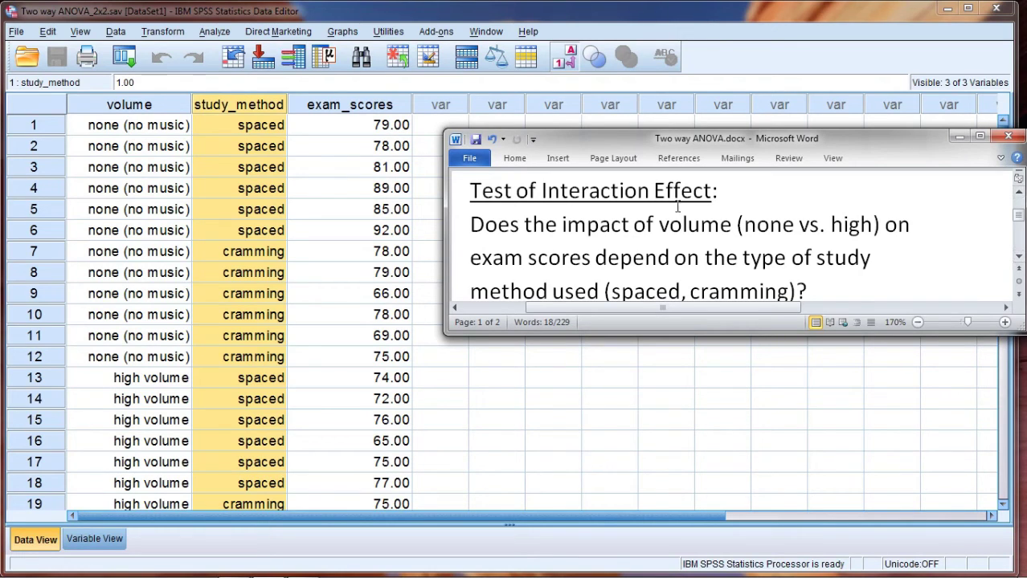
drag(469, 191, 694, 226)
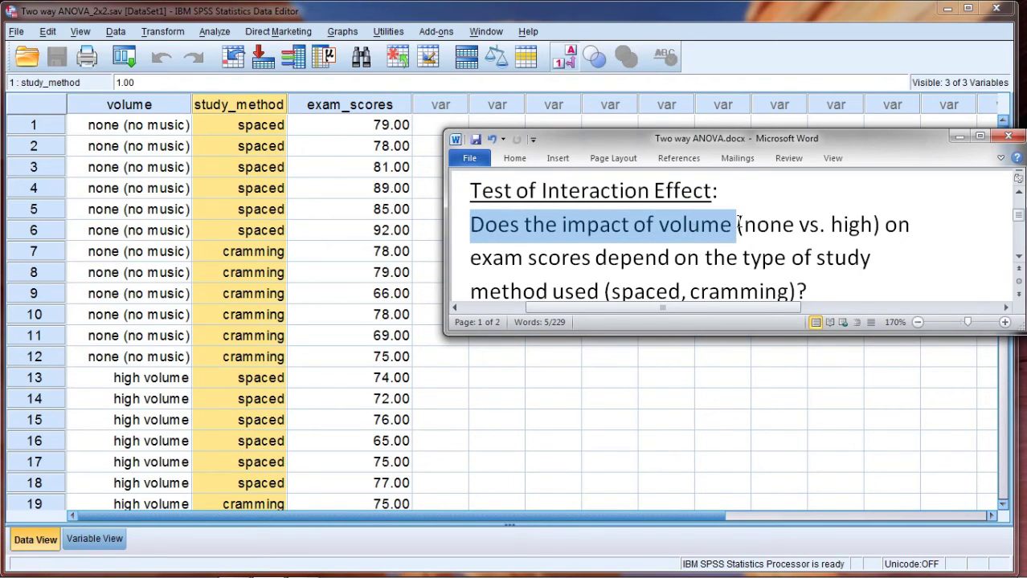
drag(744, 225, 858, 223)
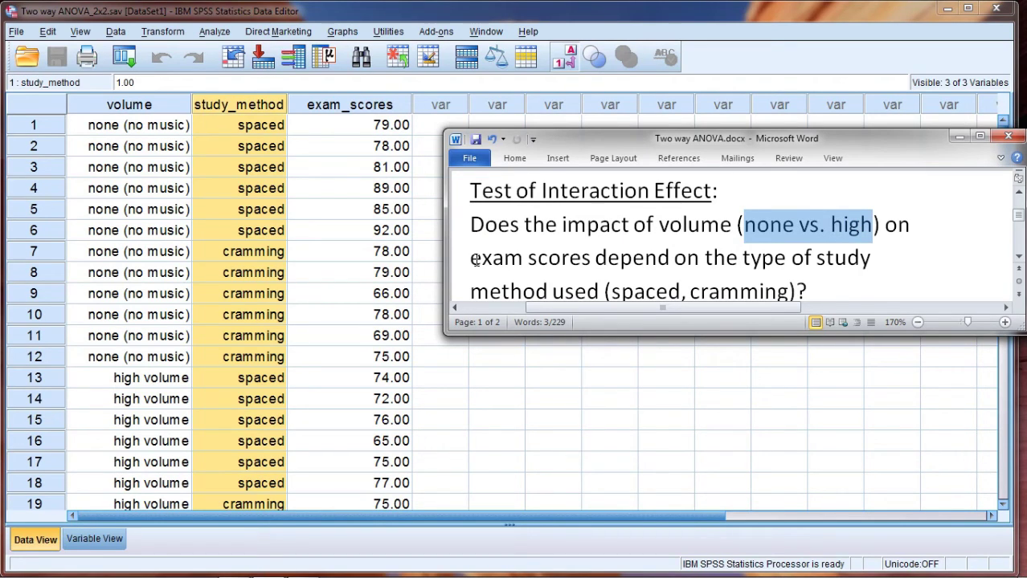
drag(474, 259, 684, 254)
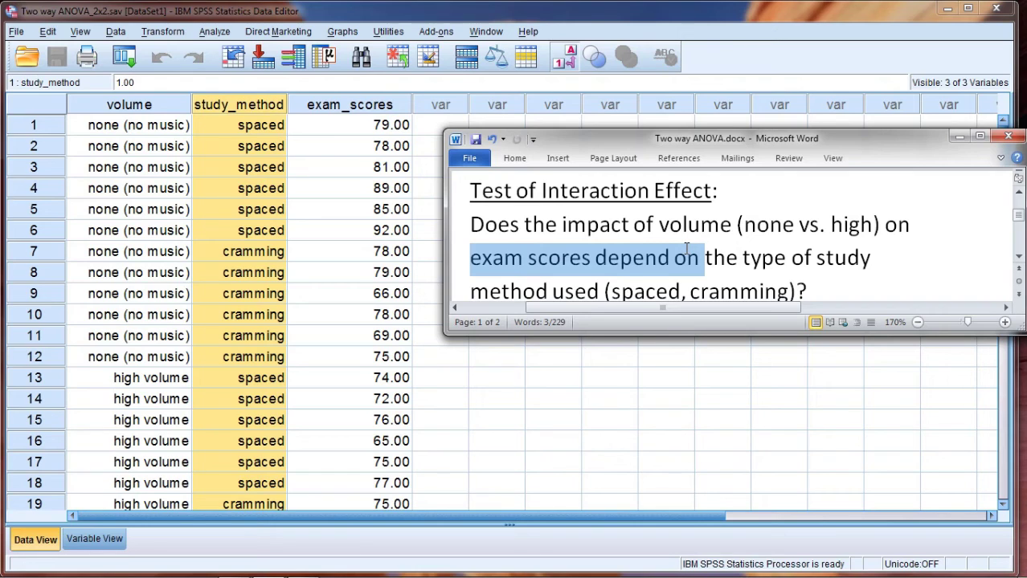
key(ctrl+shift+Right)
key(ctrl+shift+Right)
key(ctrl+shift+Right)
key(ctrl+shift+Right)
key(ctrl+shift+Right)
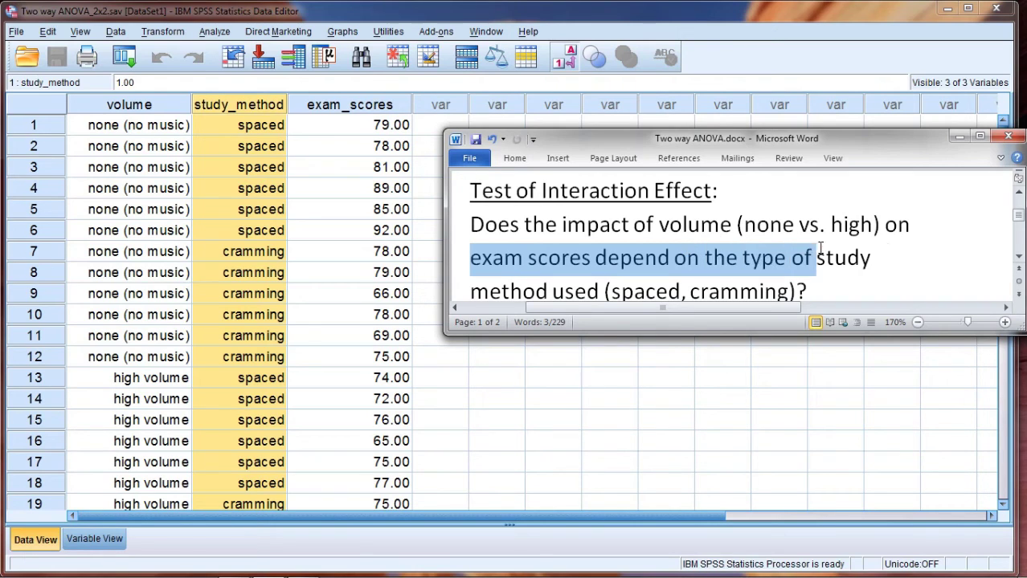
drag(472, 292, 789, 291)
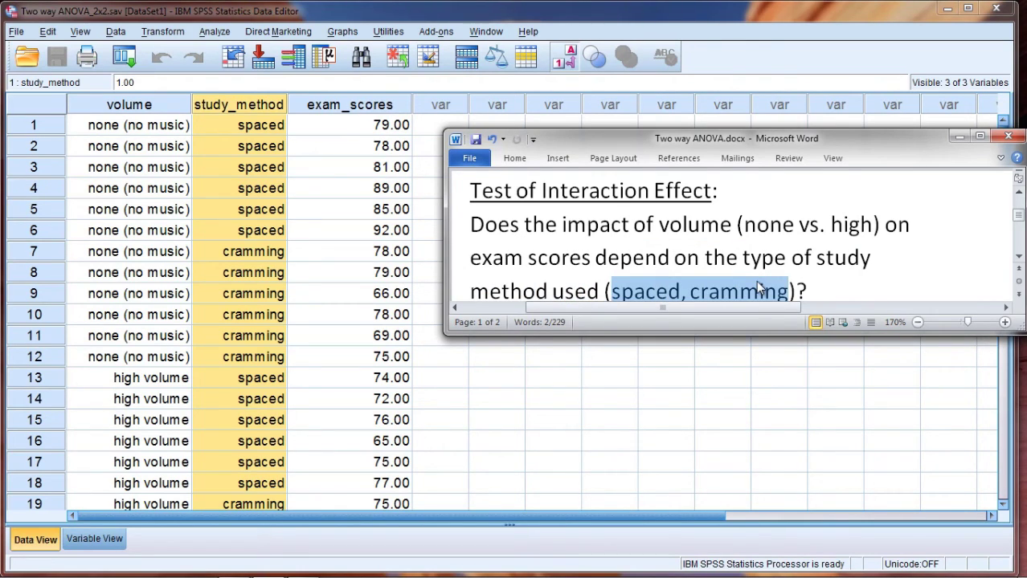
Step: Alternately select the volume and study_method columns in the SPSS data editor
click(106, 104)
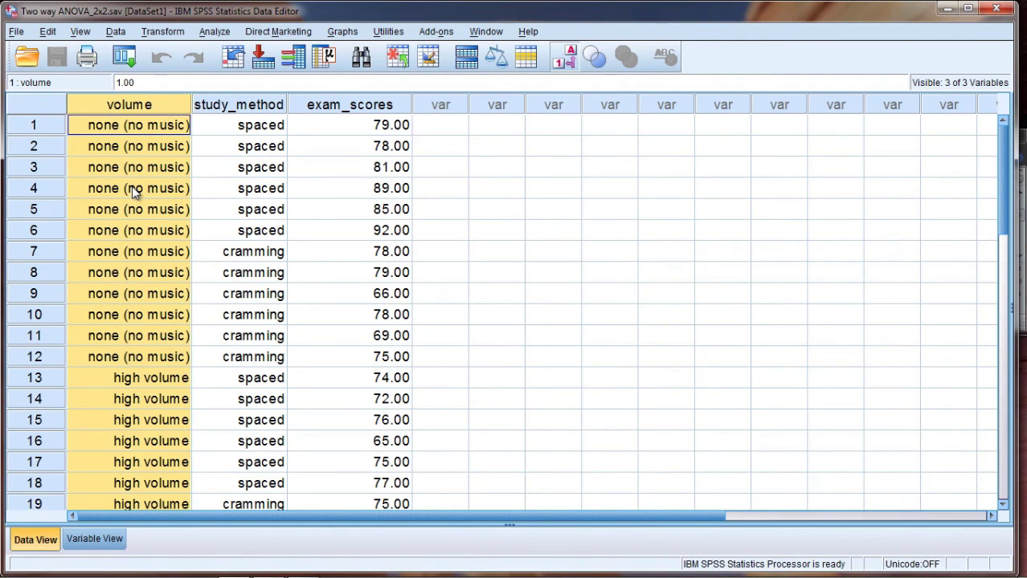
click(266, 109)
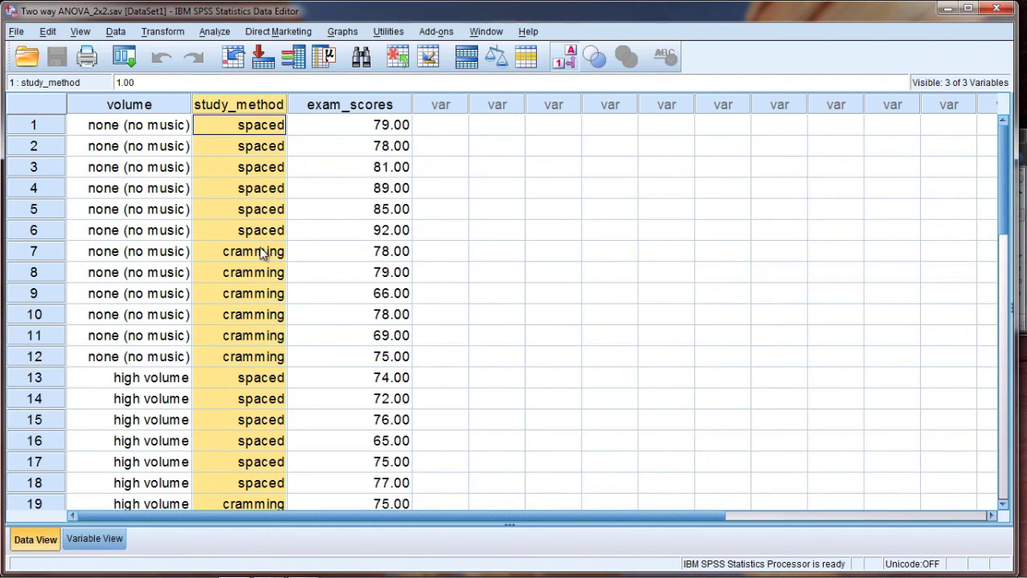
click(153, 107)
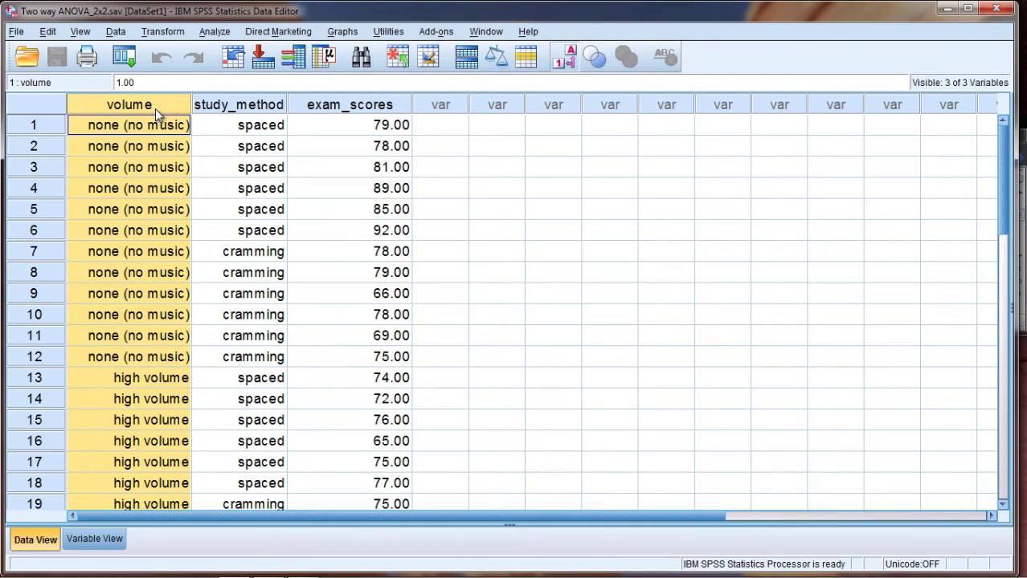
click(230, 106)
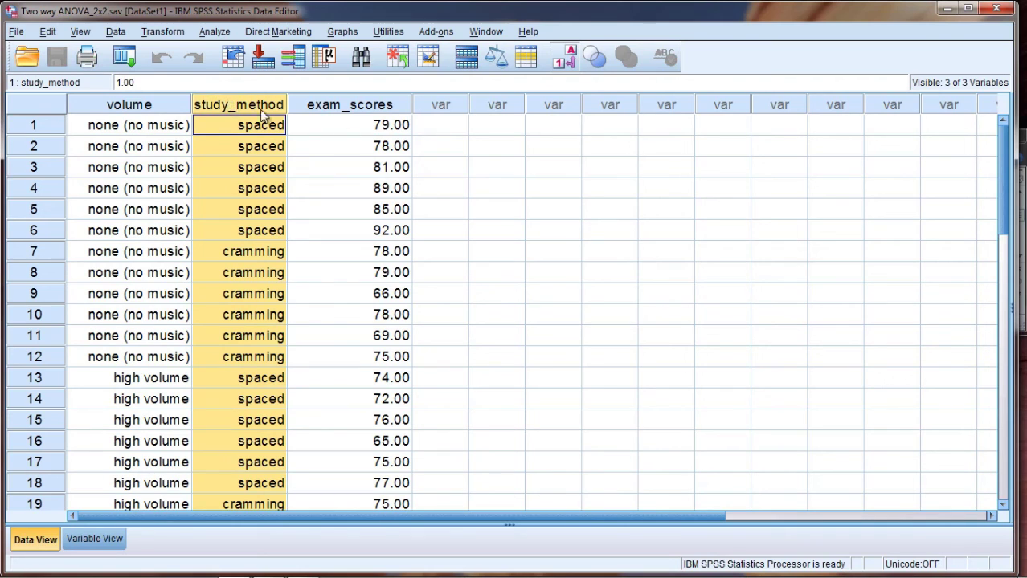
Step: Scroll the Word notes up to the Test of Interaction Effect heading
click(1022, 247)
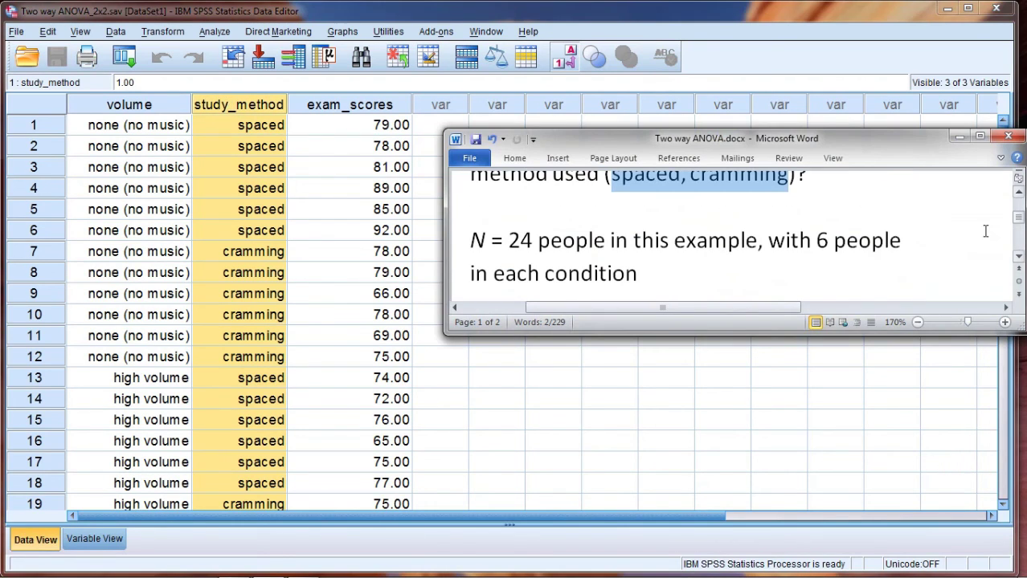
scroll(1018, 195, up, 3)
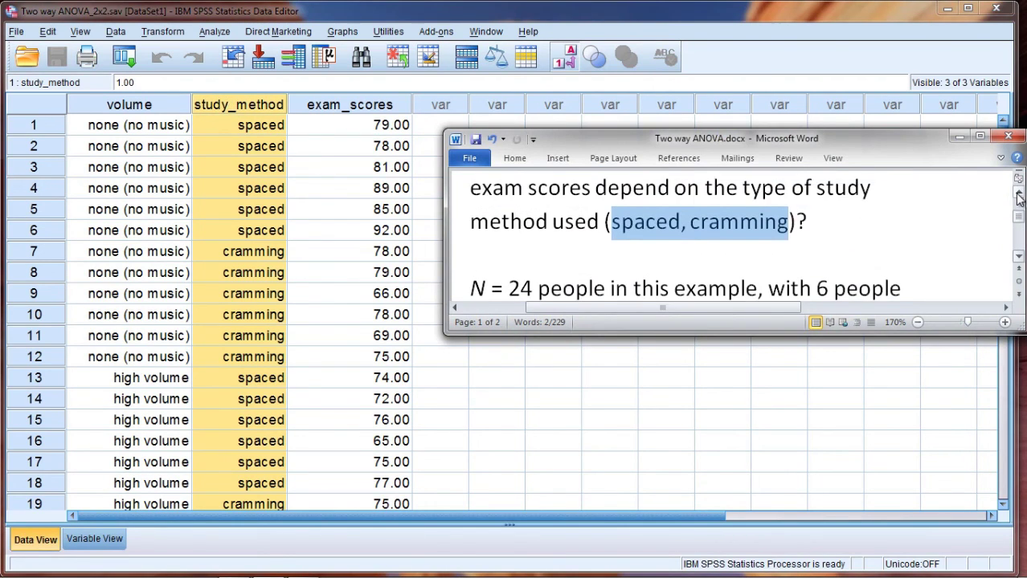